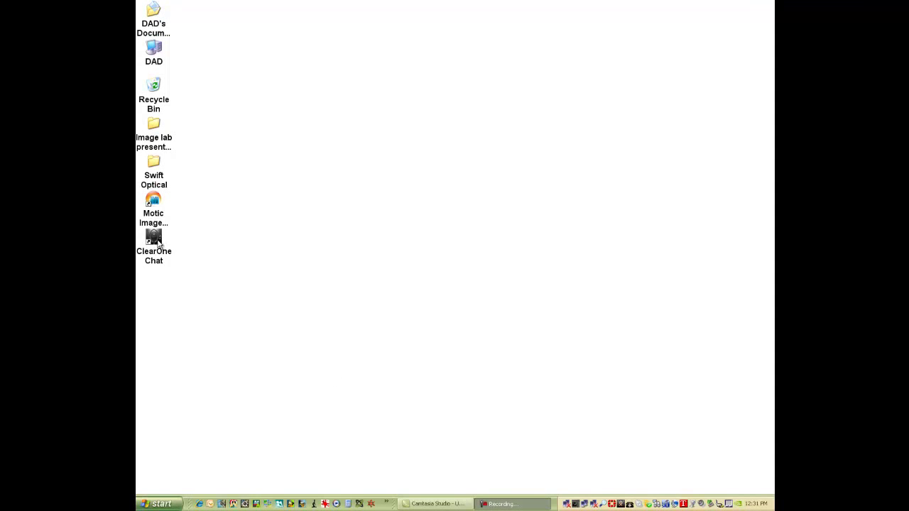
Step: Launch Motic Images Plus 2.0 ML from its desktop shortcut
right_click(158, 242)
left_click(239, 234)
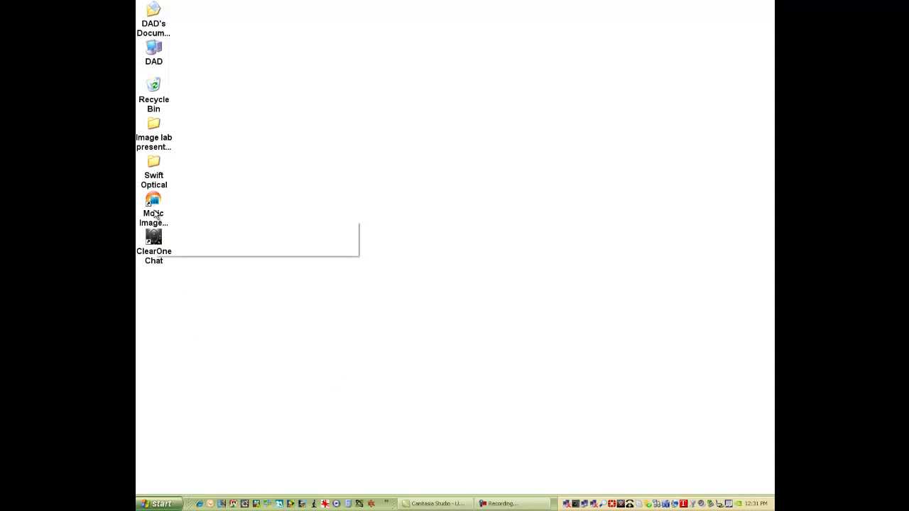
double_click(153, 211)
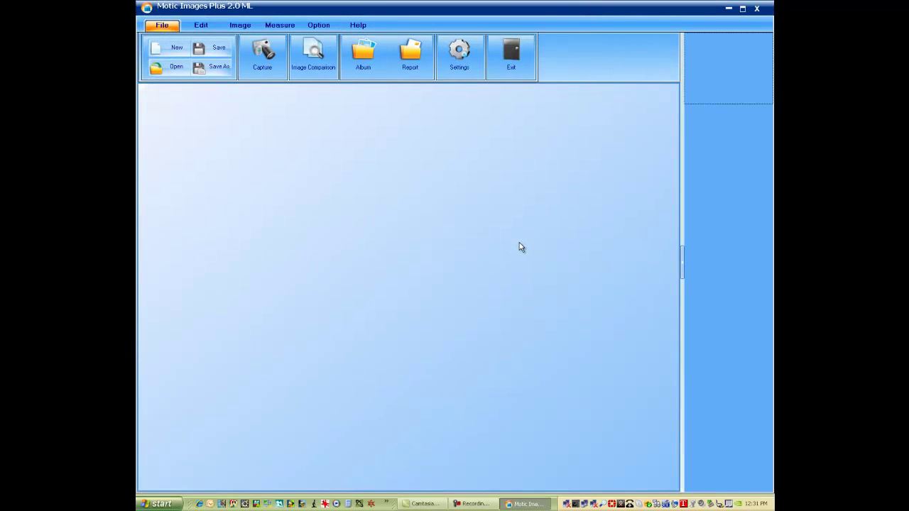
Step: Capture the live corn-stem cross-section in the Live Imaging Module as thumbnail 20100823_123150.jpg
left_click(272, 56)
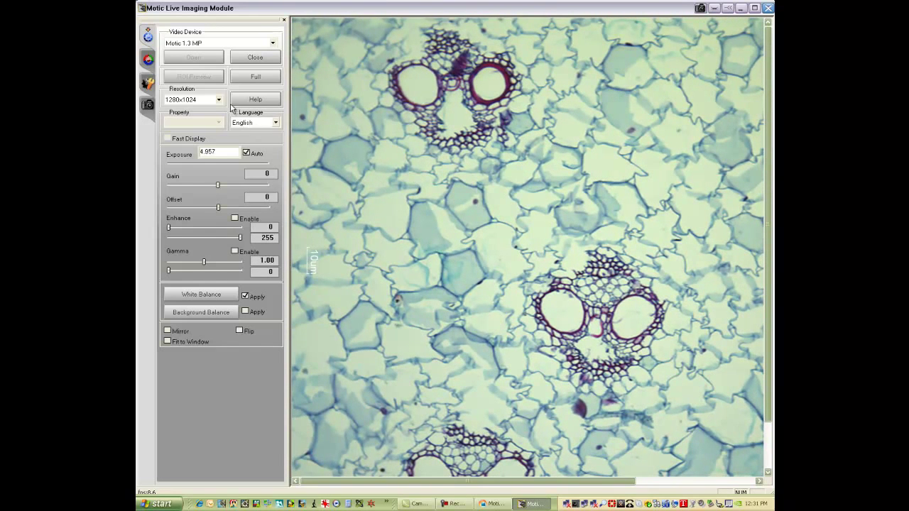
left_click(148, 85)
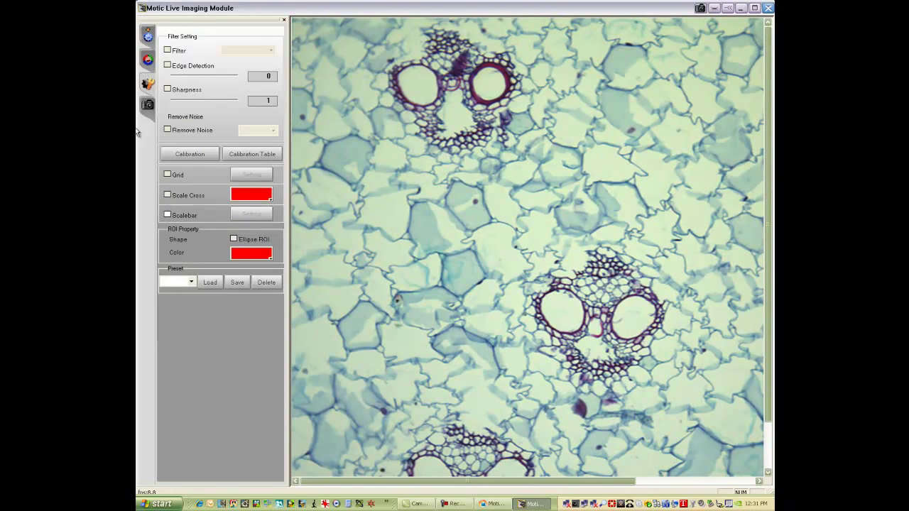
left_click(148, 35)
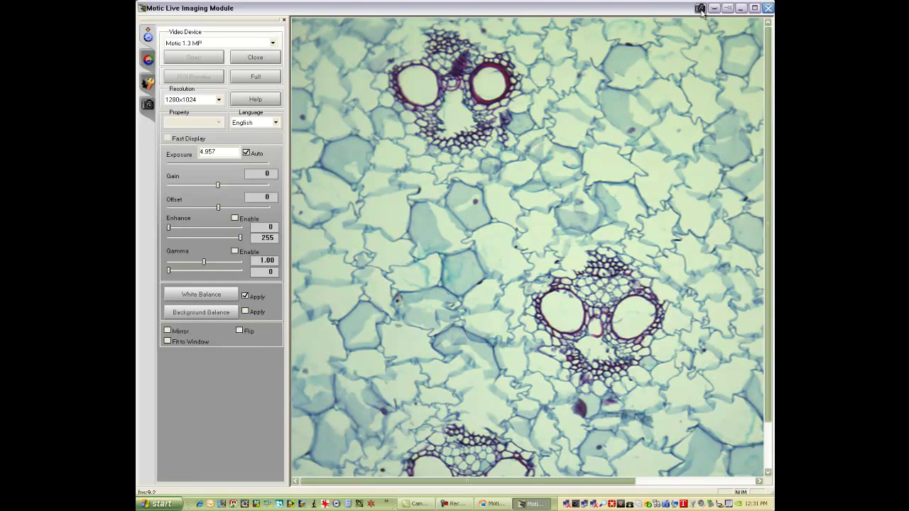
left_click(742, 9)
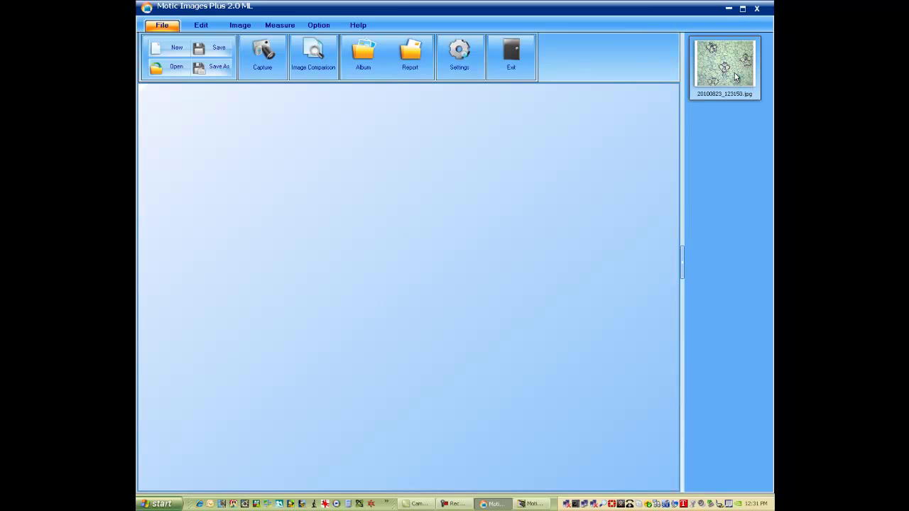
Step: Open the captured micrograph and ready the line tool with black colour and width 3
double_click(735, 77)
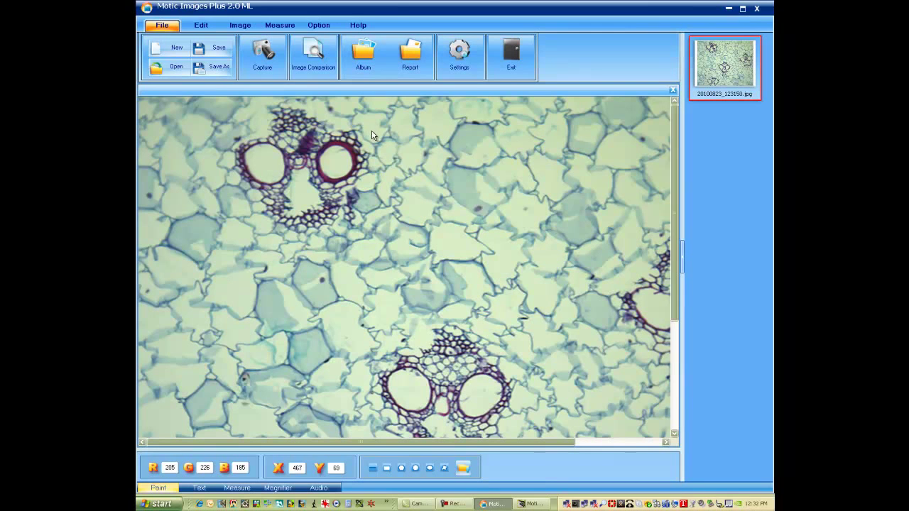
left_click(372, 468)
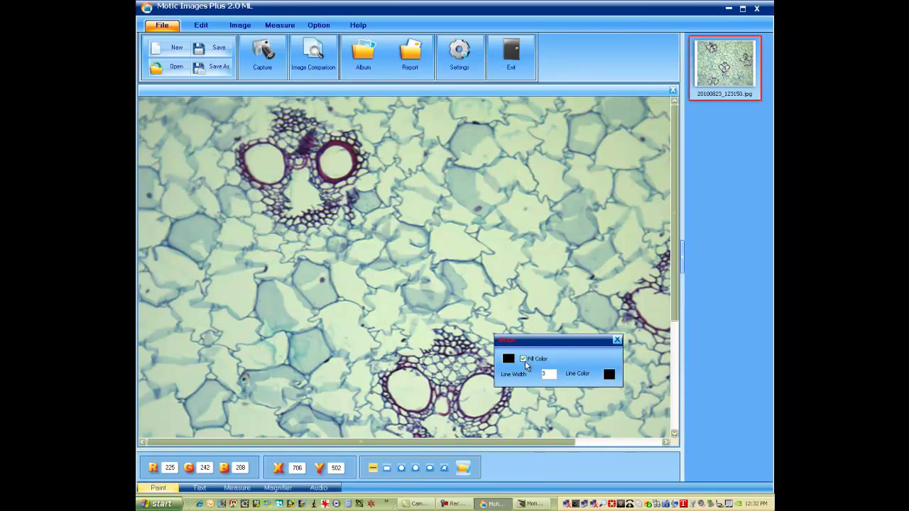
left_click(608, 375)
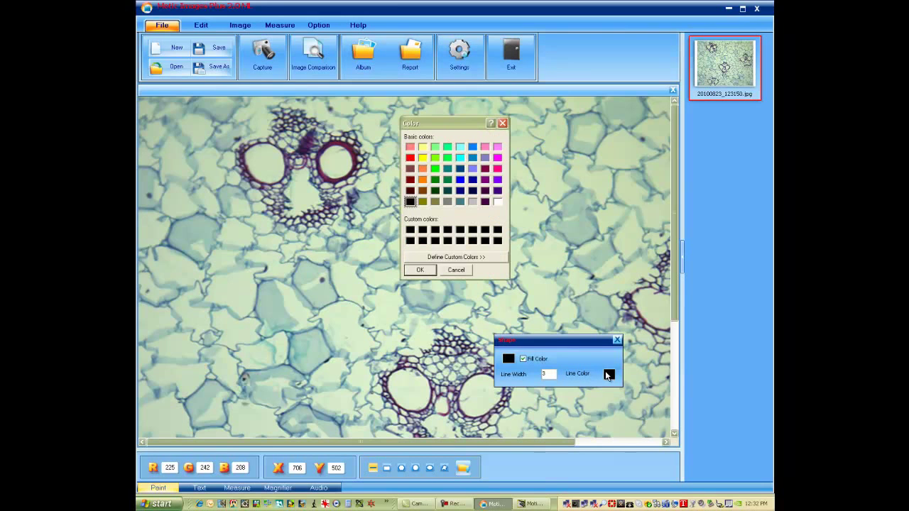
left_click(457, 271)
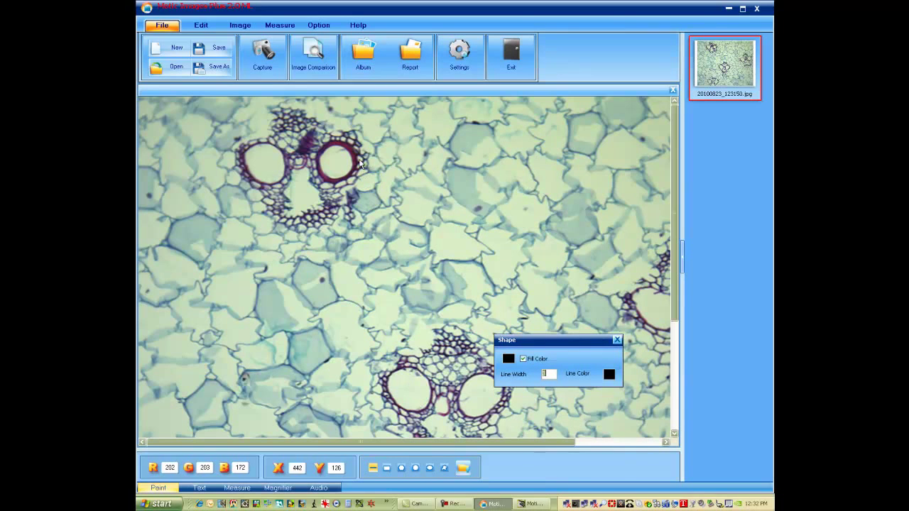
Step: Draw three black leader lines from the vascular bundle and pith toward the right
left_click_drag(355, 158, 430, 158)
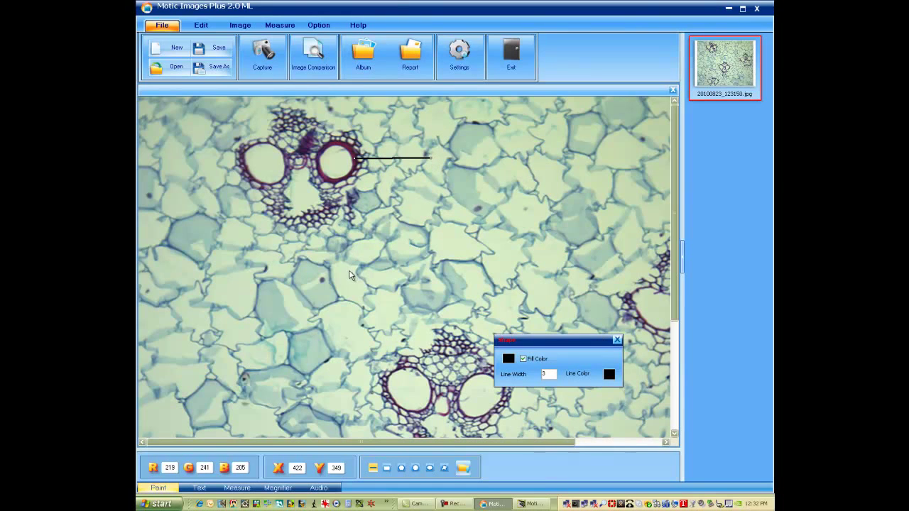
left_click_drag(349, 271, 416, 241)
left_click_drag(301, 122, 372, 117)
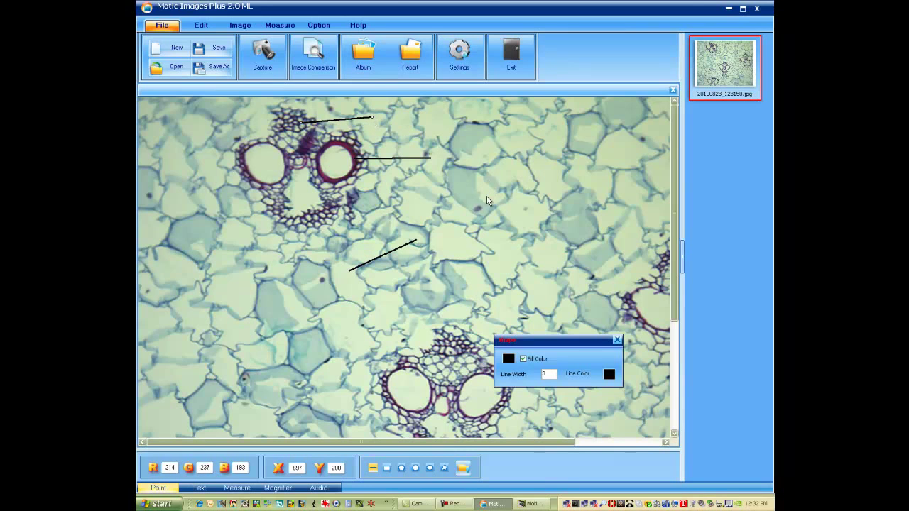
left_click(616, 340)
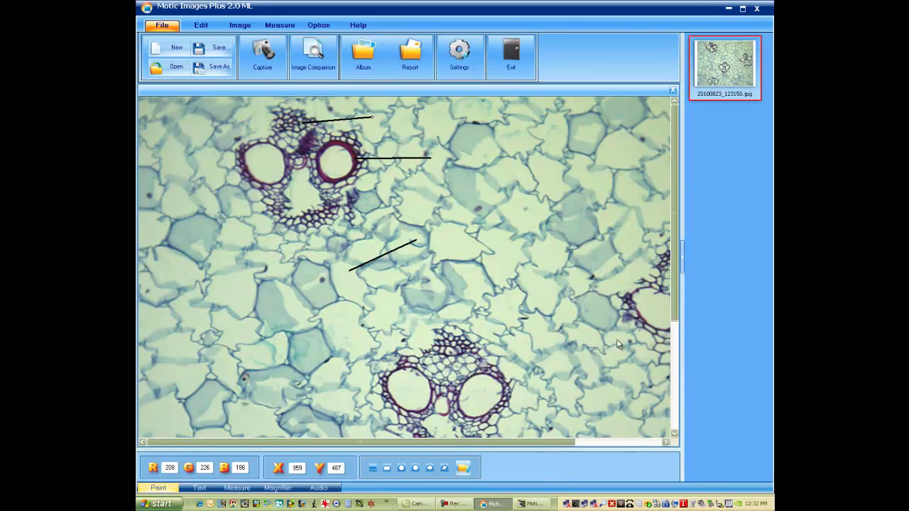
left_click(198, 488)
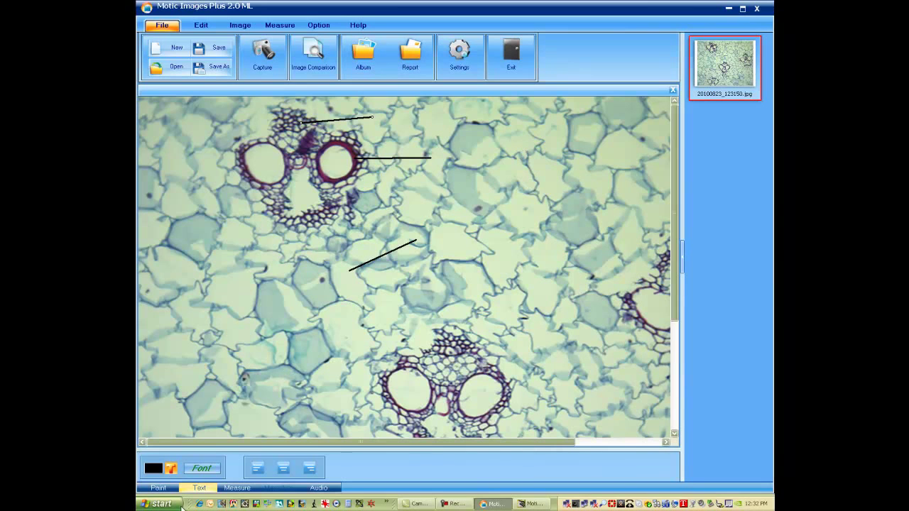
Step: Set the label font to Bold style, size 12
left_click(200, 470)
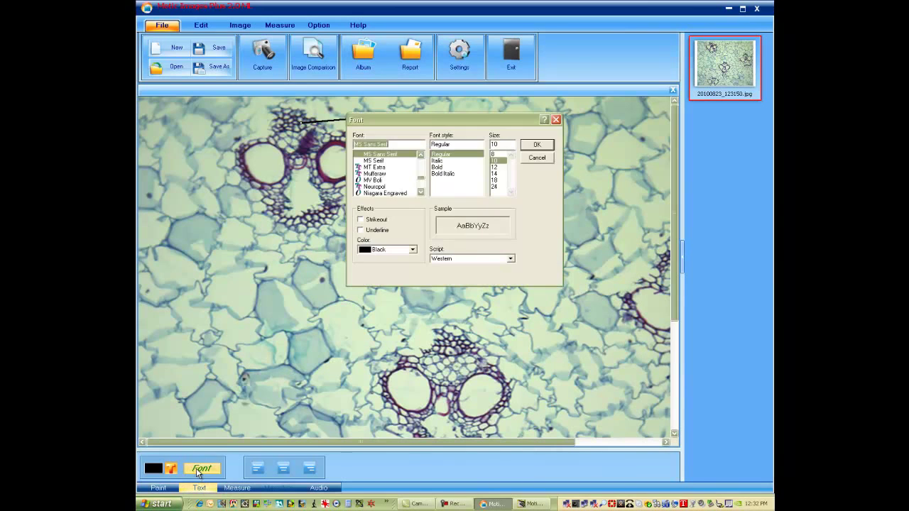
left_click(443, 169)
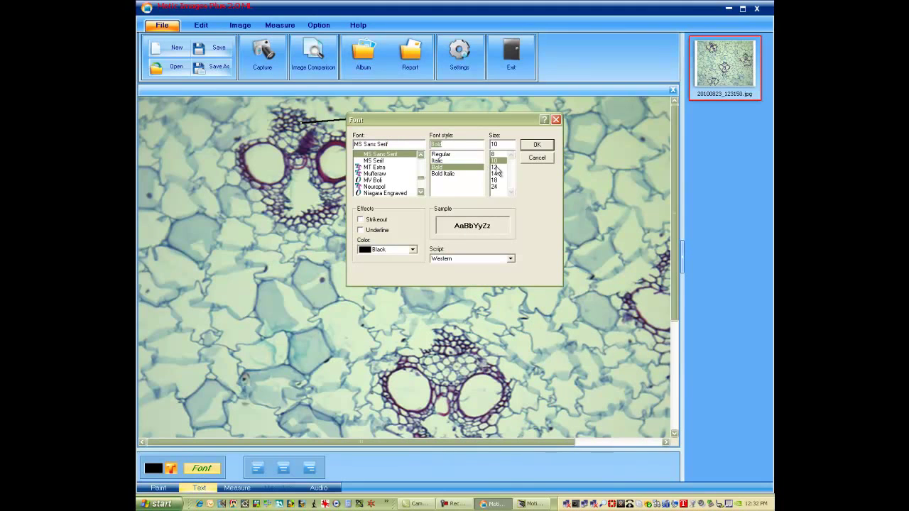
left_click(498, 167)
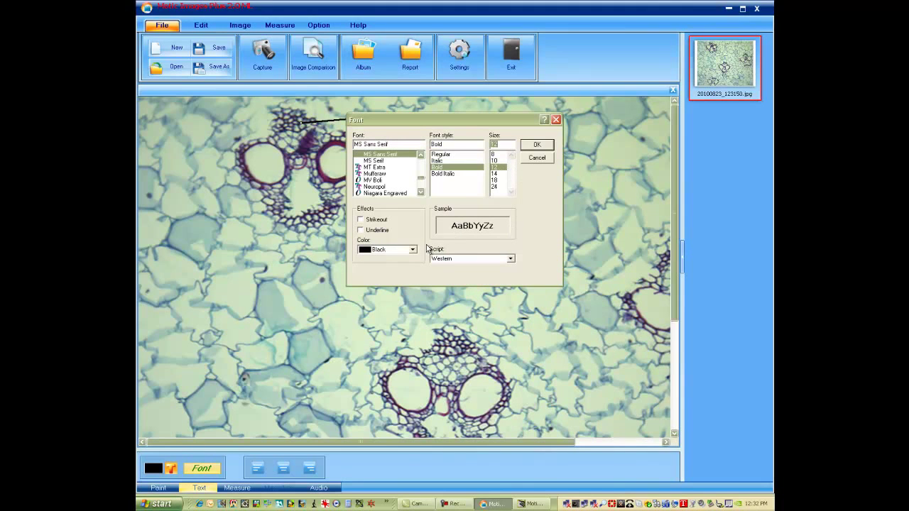
left_click(539, 145)
left_click(539, 145)
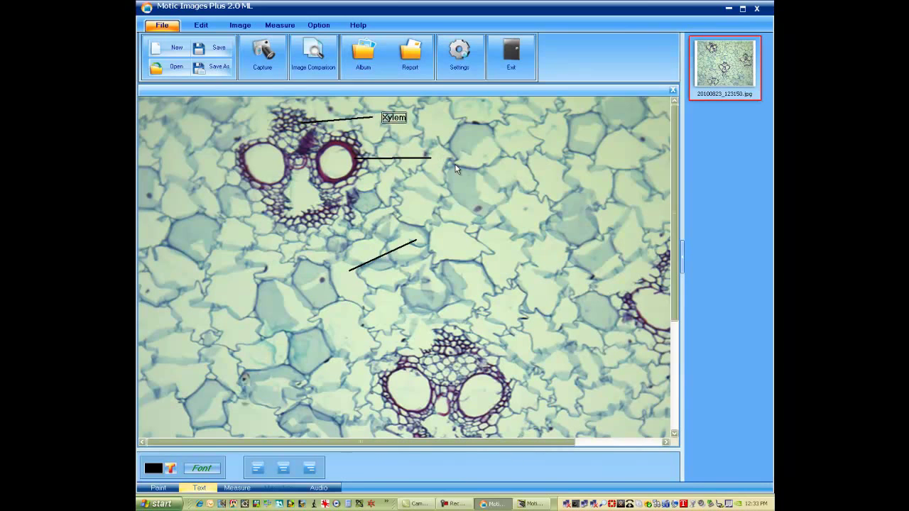
Step: Add Phleom and Pith labels and align them and the Xylem label with their lines
left_click_drag(402, 117, 397, 112)
left_click(439, 161)
left_click(447, 197)
left_click_drag(451, 157, 449, 149)
type("ith")
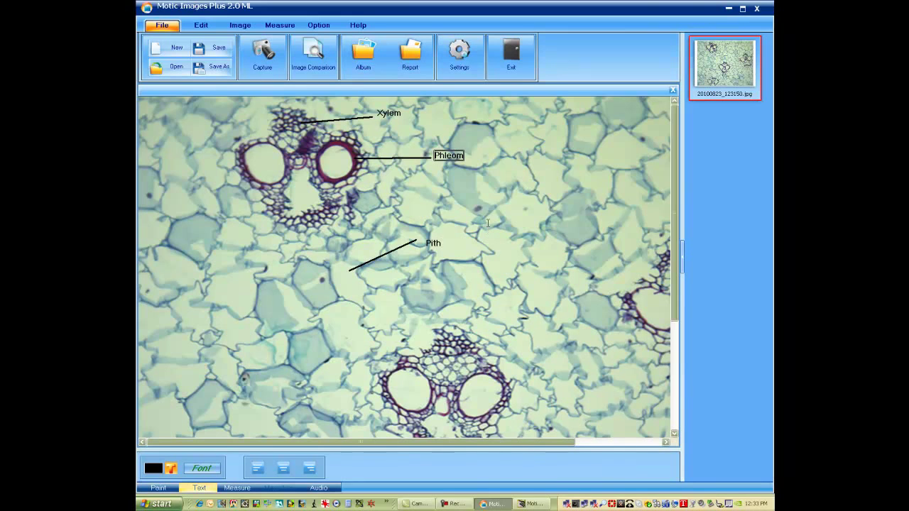
left_click(433, 244)
left_click_drag(433, 244, 428, 235)
Step: Place the labelled micrograph on a report page, shrink it and move it down-right
left_click(410, 54)
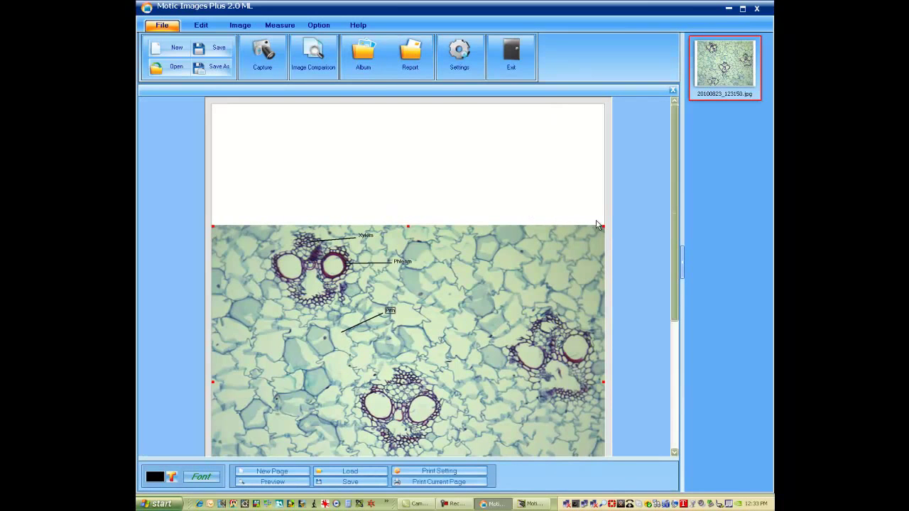
left_click_drag(602, 227, 386, 303)
left_click_drag(297, 298, 458, 316)
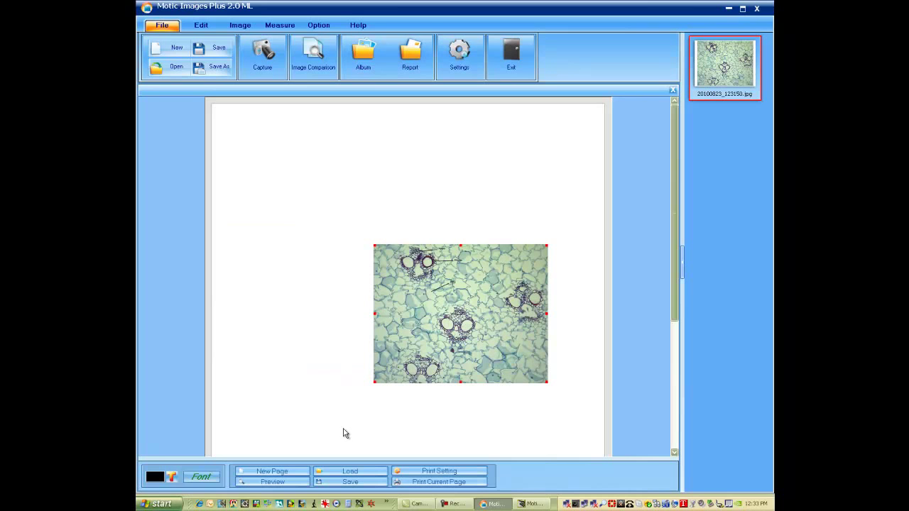
Step: Set the report text font to Bold, size 14
left_click(202, 477)
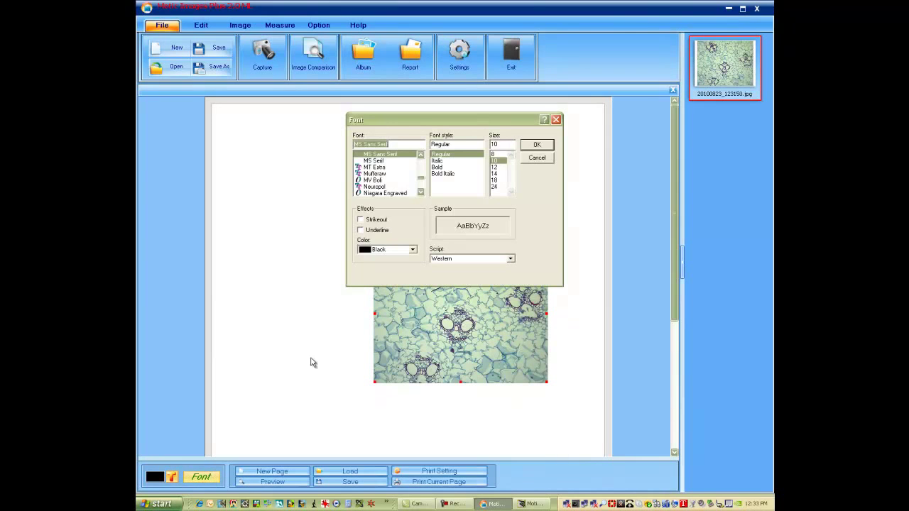
left_click(437, 168)
left_click(492, 173)
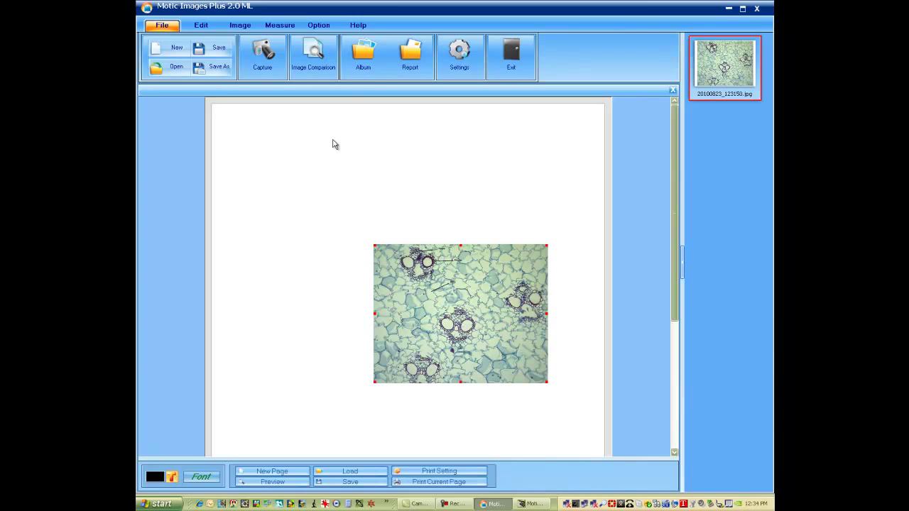
Step: Type the page title 'Zea Mays 100x' near the top, correcting the typos
left_click(331, 149)
type("Zea Masy")
key("BackSpace")
type("100x T")
key("BackSpace")
key("BackSpace")
Step: Reduce the title text size to 12
left_click(198, 477)
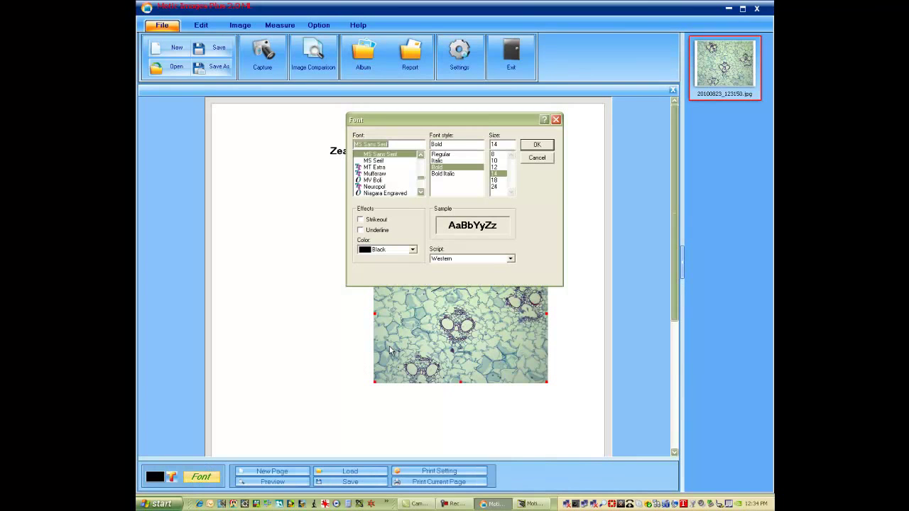
left_click(499, 167)
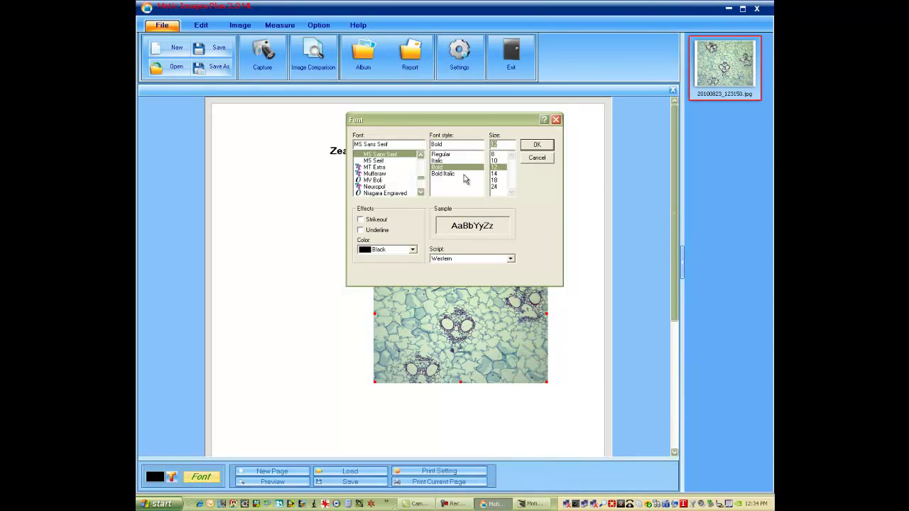
left_click(533, 144)
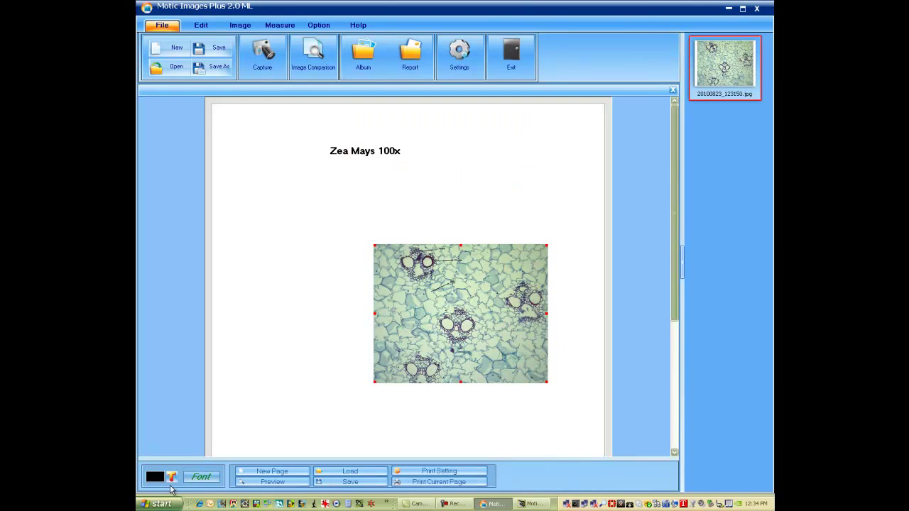
Step: Type a sentence under the title: typical monocot used to view vascular bundle arrangements
left_click(171, 482)
left_click(277, 187)
type("This is the typical monocot plant")
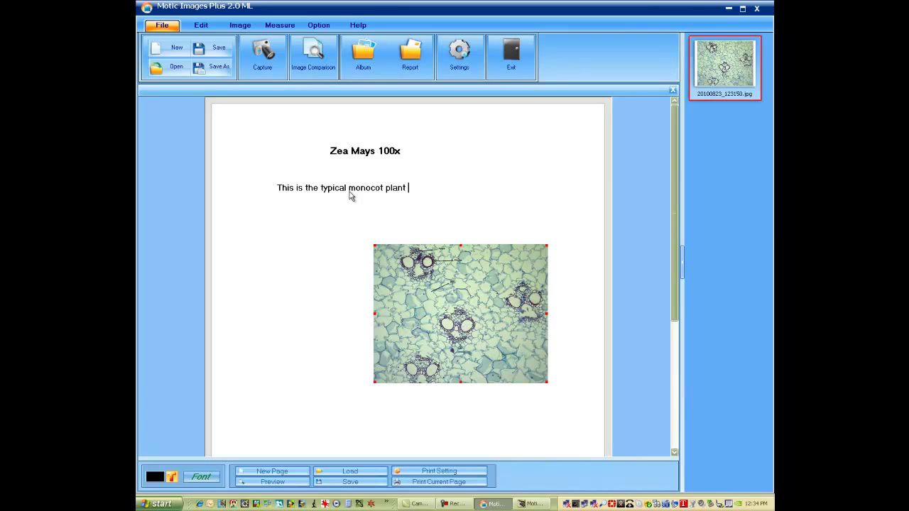
type("to view the arrengemnets")
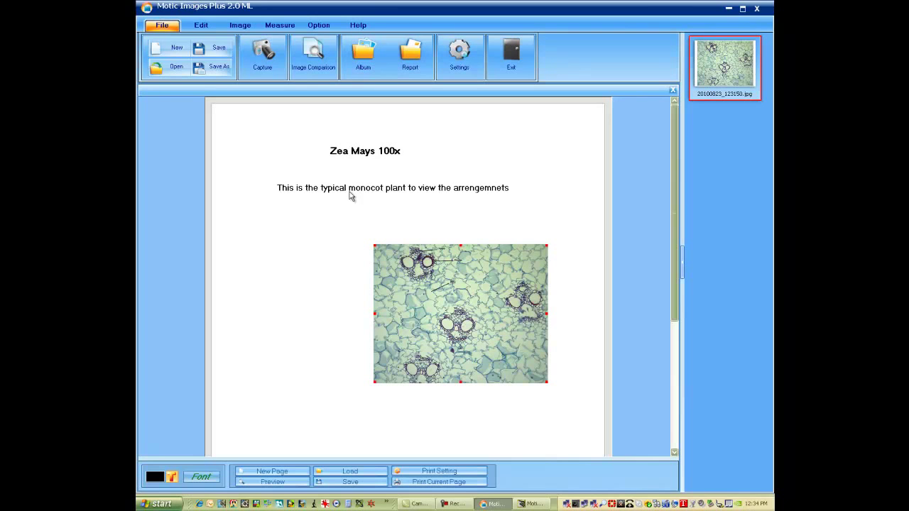
key("BackSpace")
key("BackSpace")
key("BackSpace")
key("BackSpace")
type("ents of the vascular bundles")
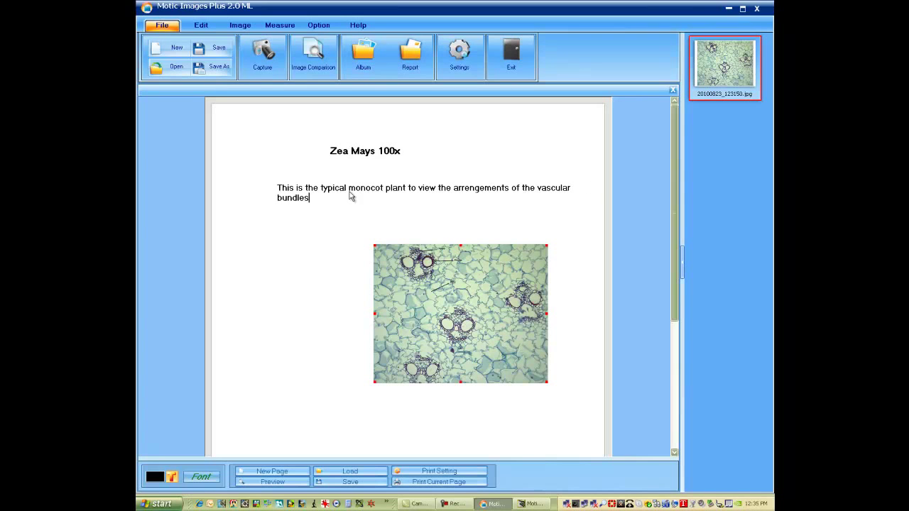
type(".")
Step: Centre the title, shift the description and micrograph up-left, and preview the page
left_click(345, 155)
left_click_drag(332, 155, 364, 152)
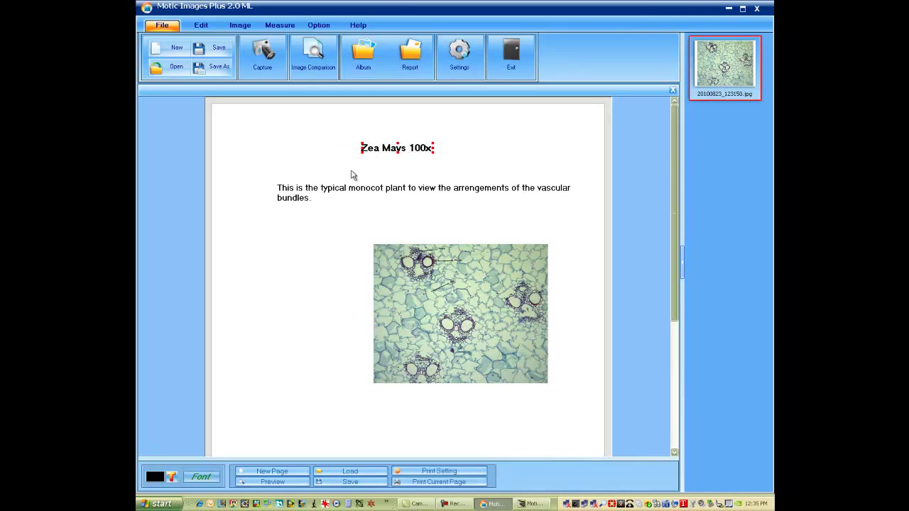
left_click_drag(348, 200, 338, 192)
left_click_drag(426, 275, 355, 265)
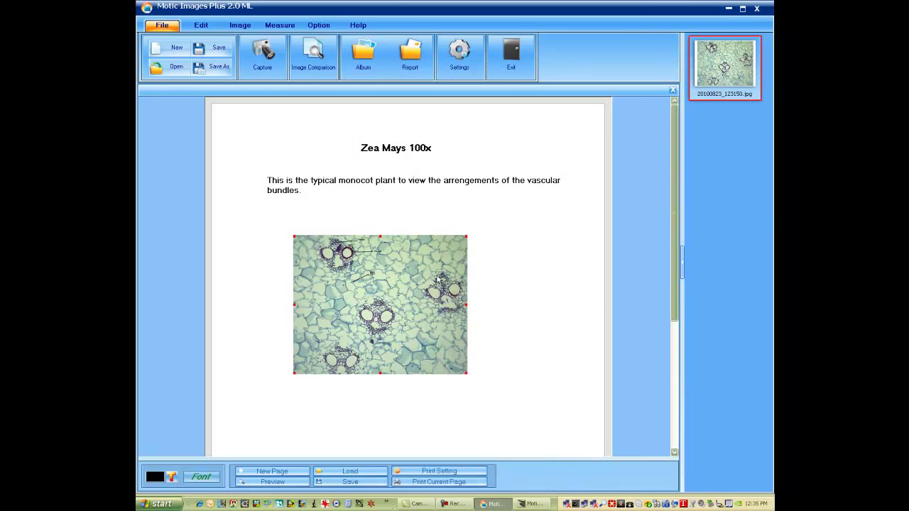
left_click(273, 482)
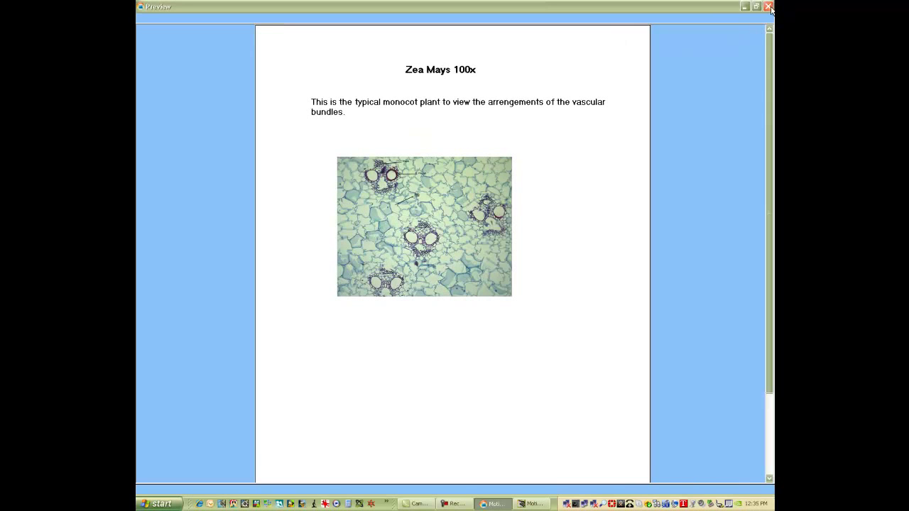
Step: Close the report Preview window to get back to the editable 'Zea Mays 100x' report page
left_click(768, 7)
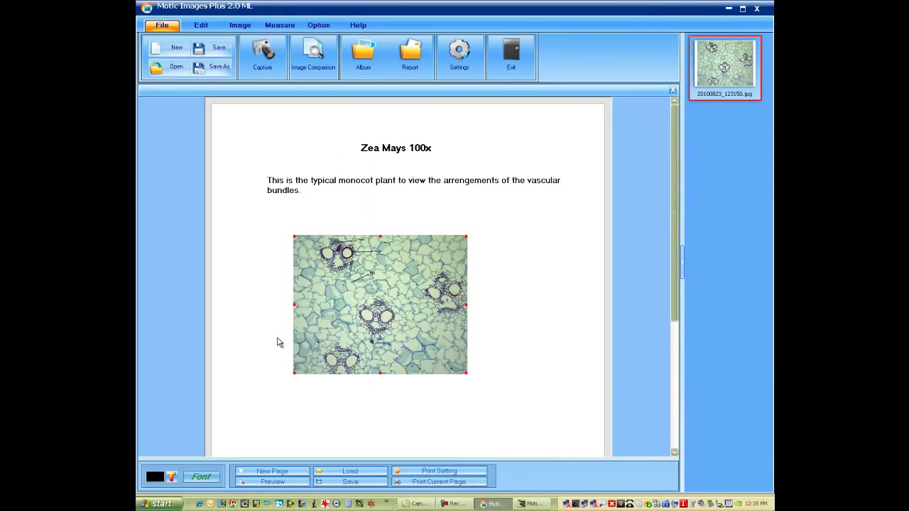